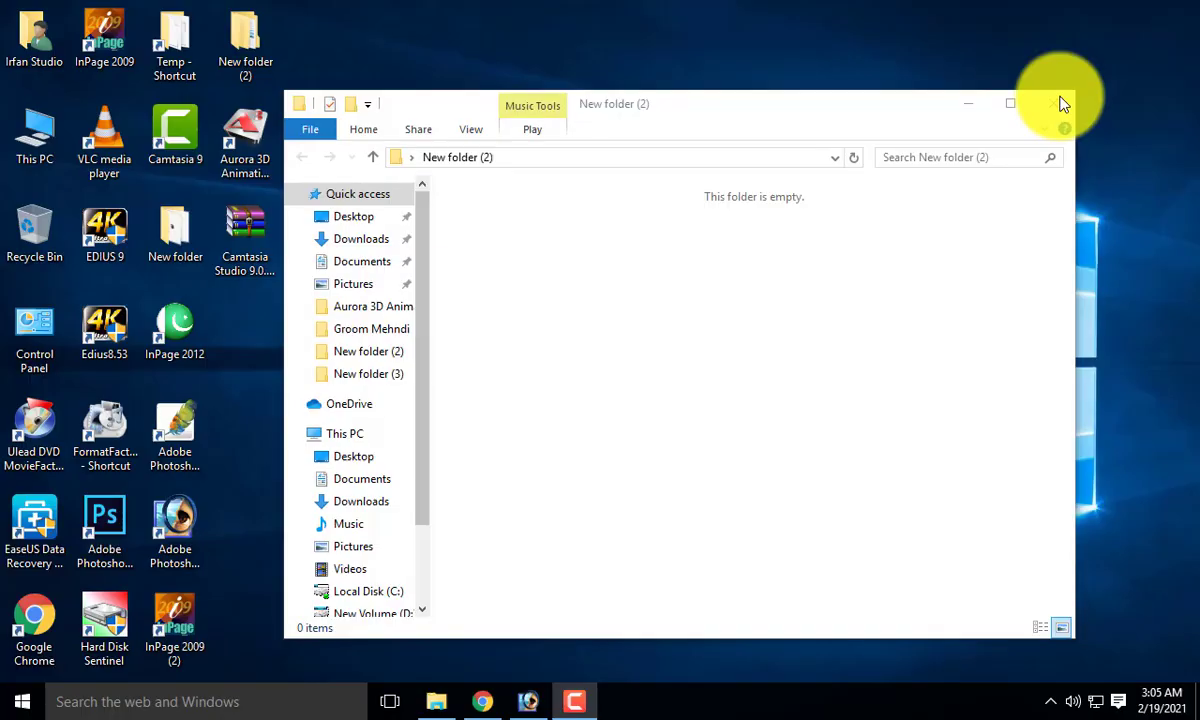
Close the File Explorer folder window so the desktop is showing
left_click(1063, 104)
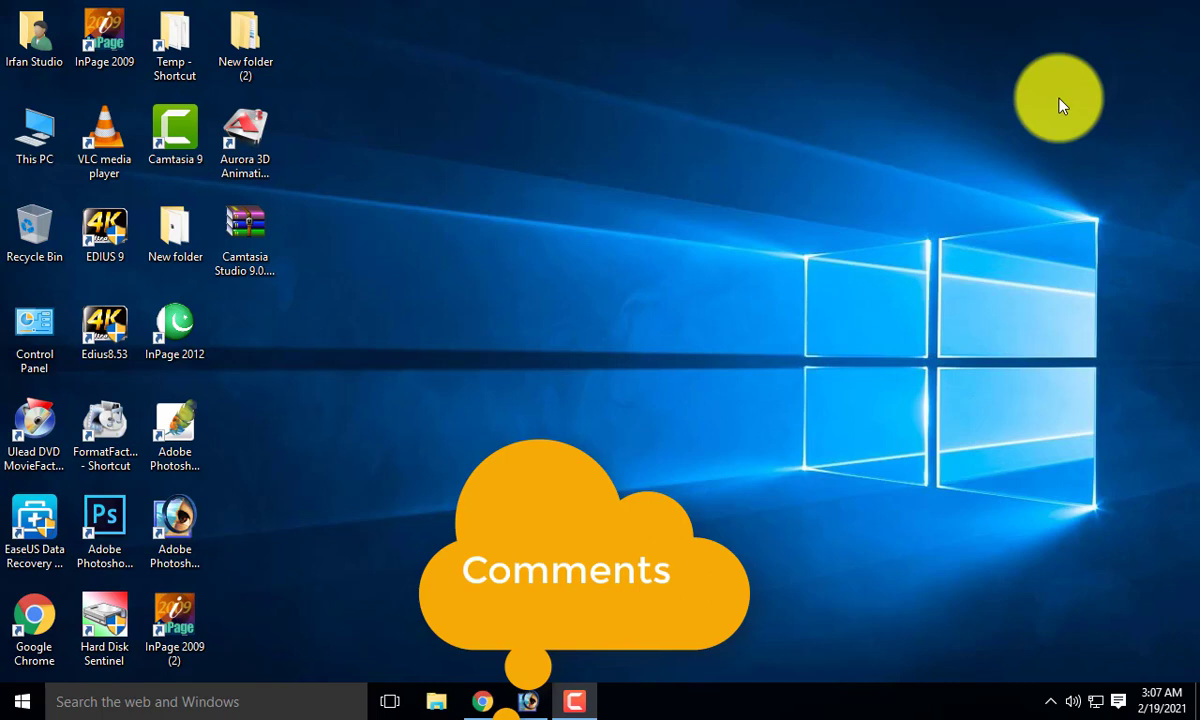
Open New folder (2), find it empty, and close its window
double_click(247, 40)
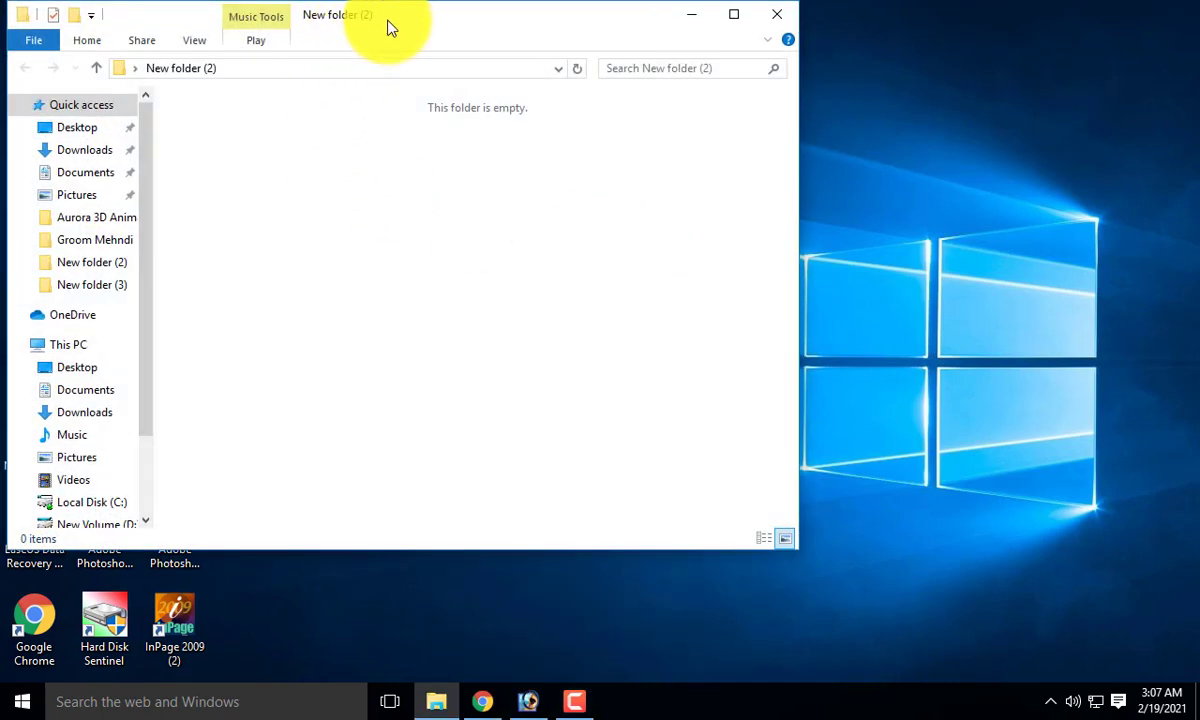
left_click_drag(386, 22, 534, 36)
left_click(872, 29)
left_click(1133, 10)
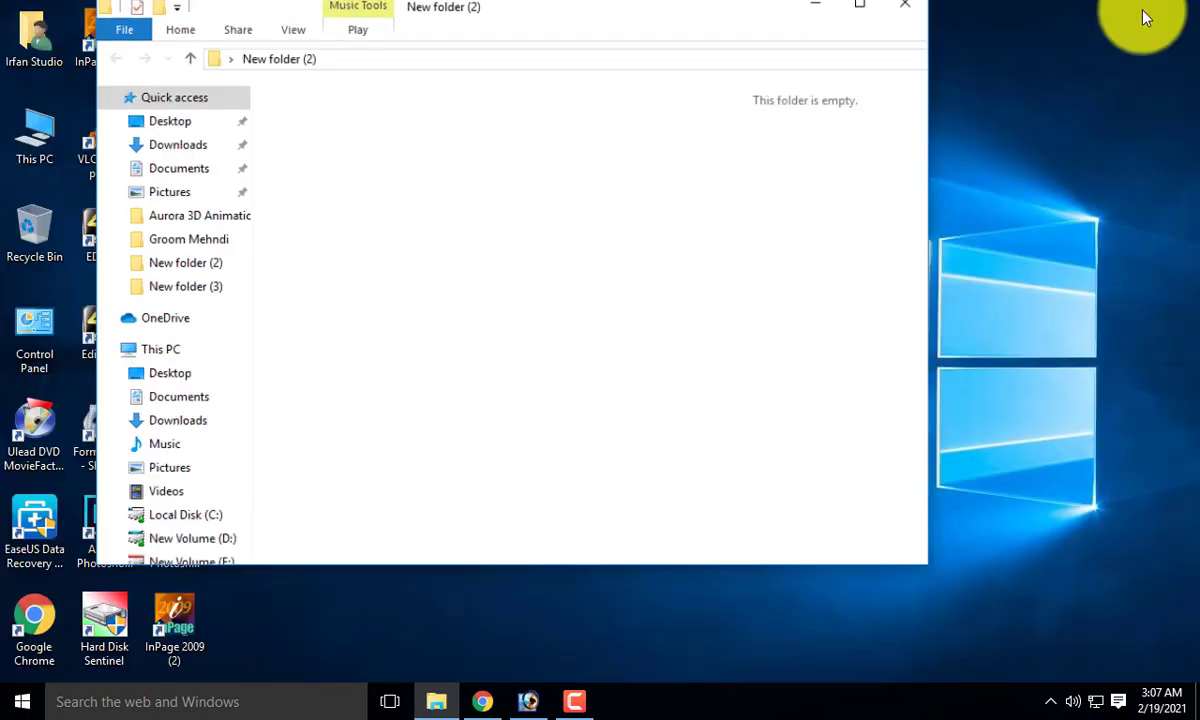
left_click(913, 30)
Move the Camtasia Studio 9.0.1 Pre-Activated archive into New folder (2) and Extract Here
left_click_drag(249, 238, 244, 36)
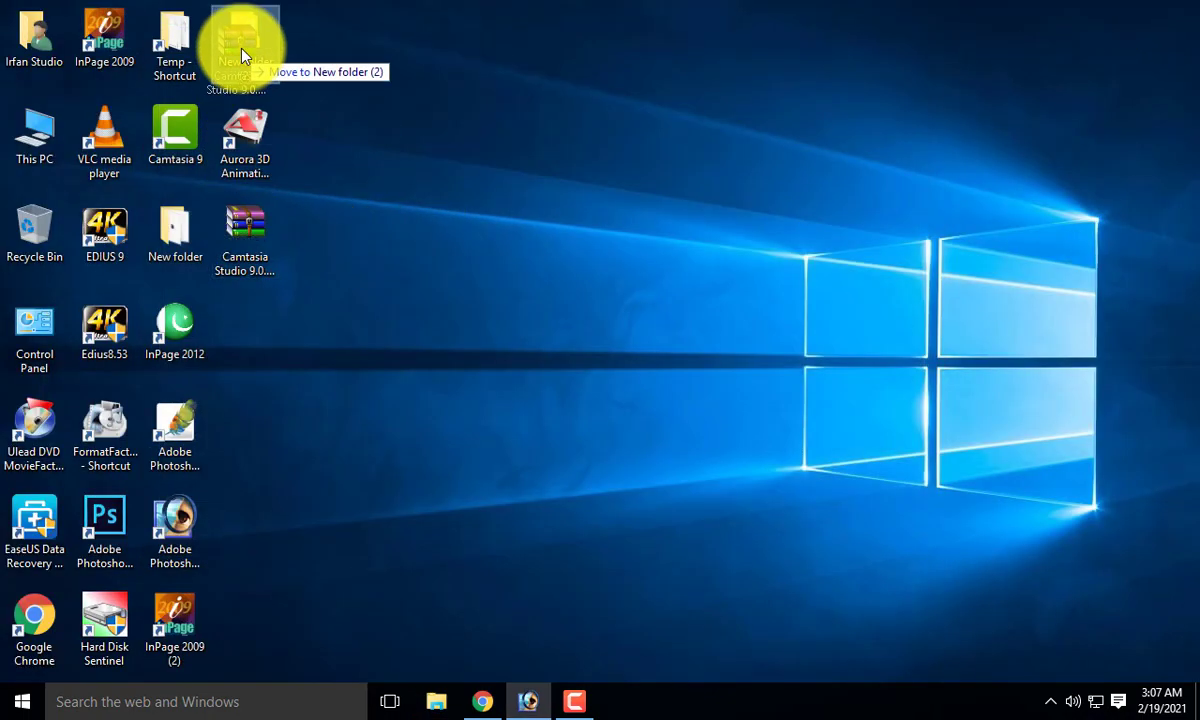
double_click(258, 56)
left_click(386, 192)
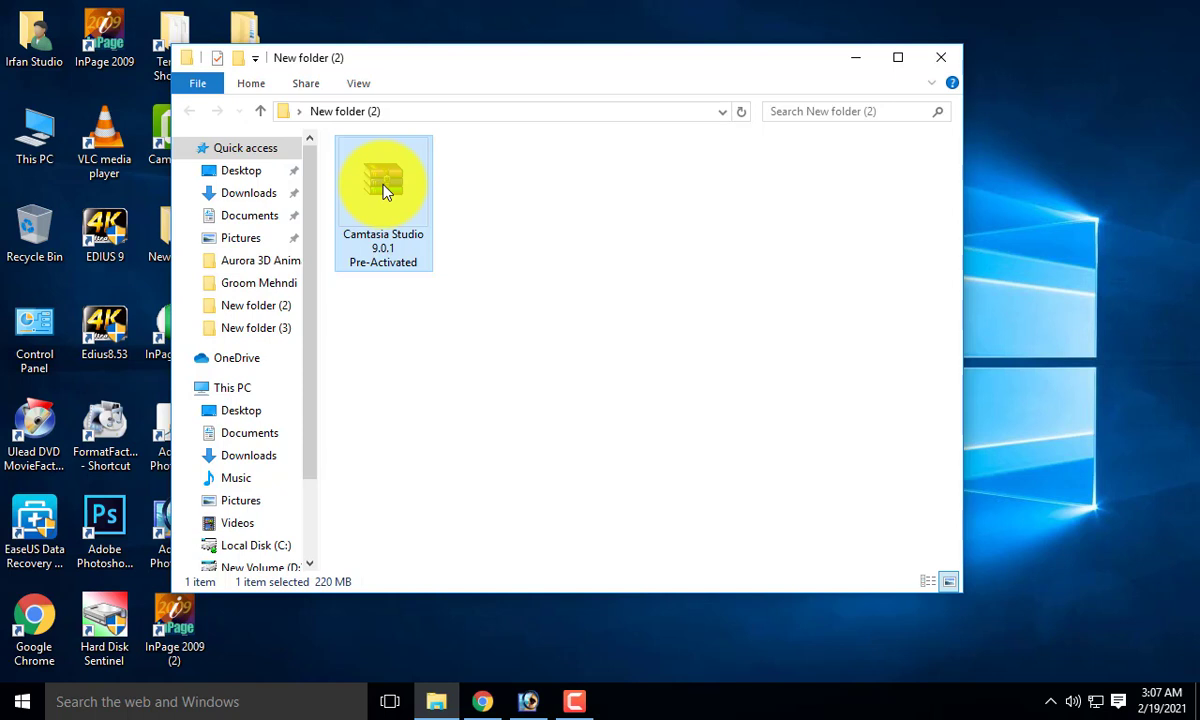
right_click(393, 199)
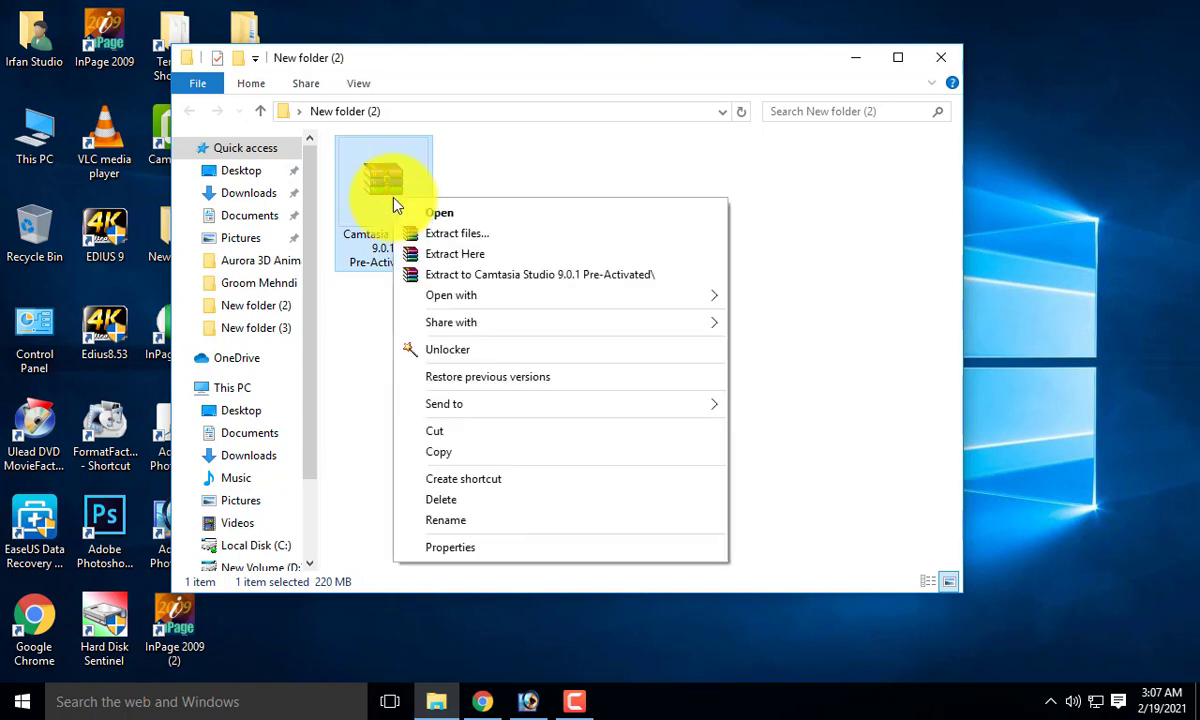
left_click(440, 256)
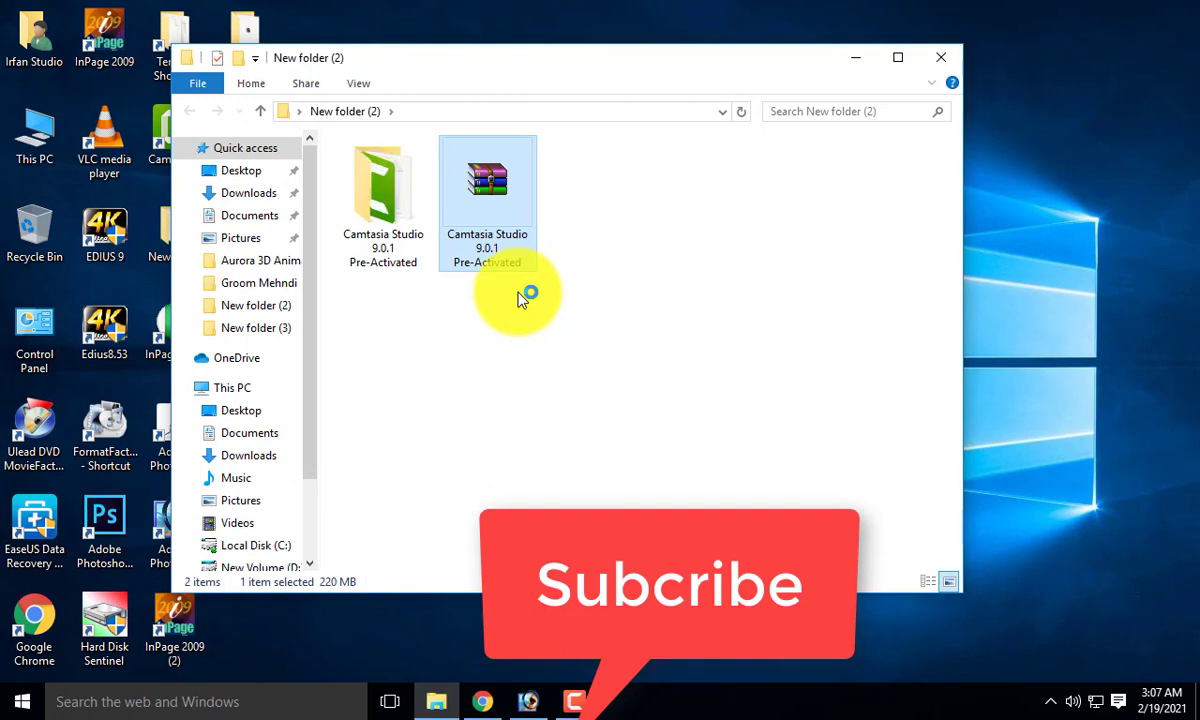
Launch the CamtasiaStudio-9.0.1.1422 installer from the extracted folder and pass the welcome page
double_click(392, 195)
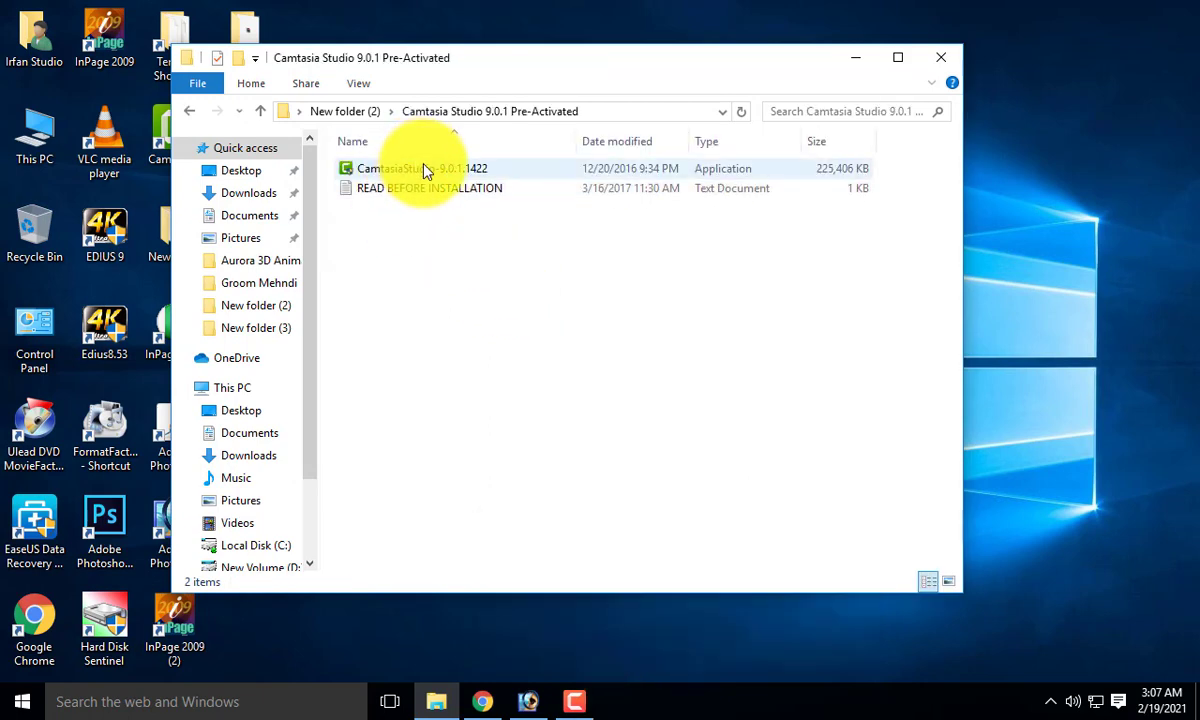
left_click(423, 169)
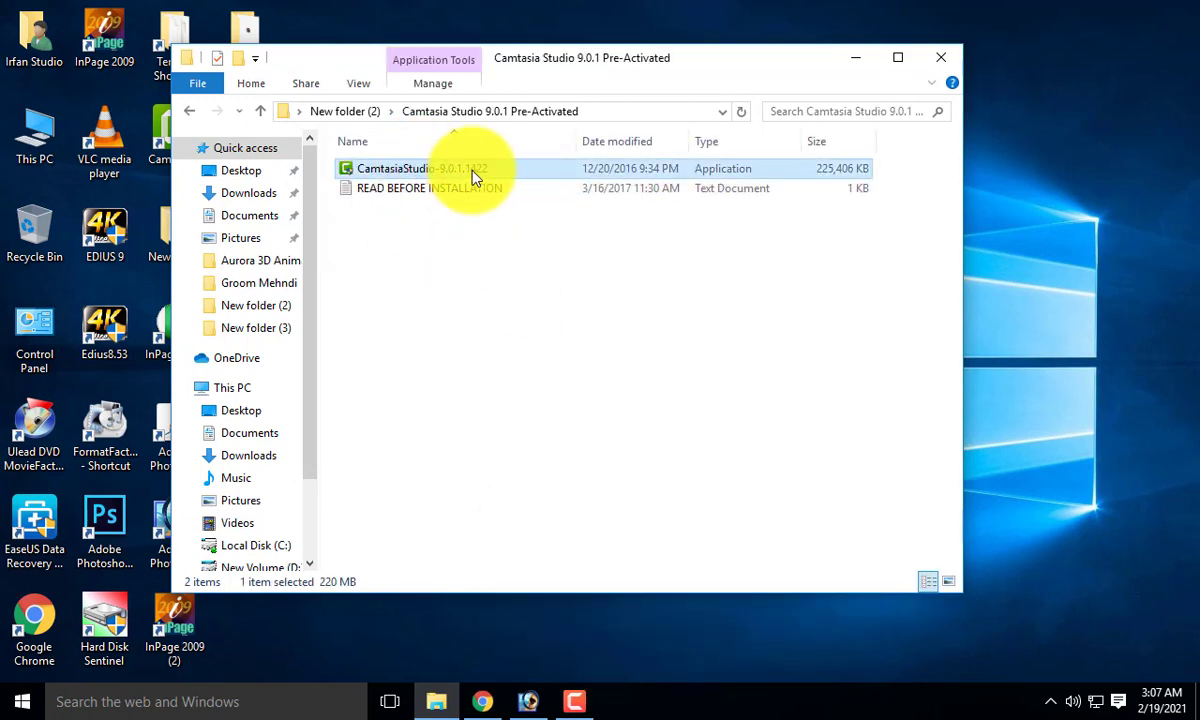
double_click(470, 180)
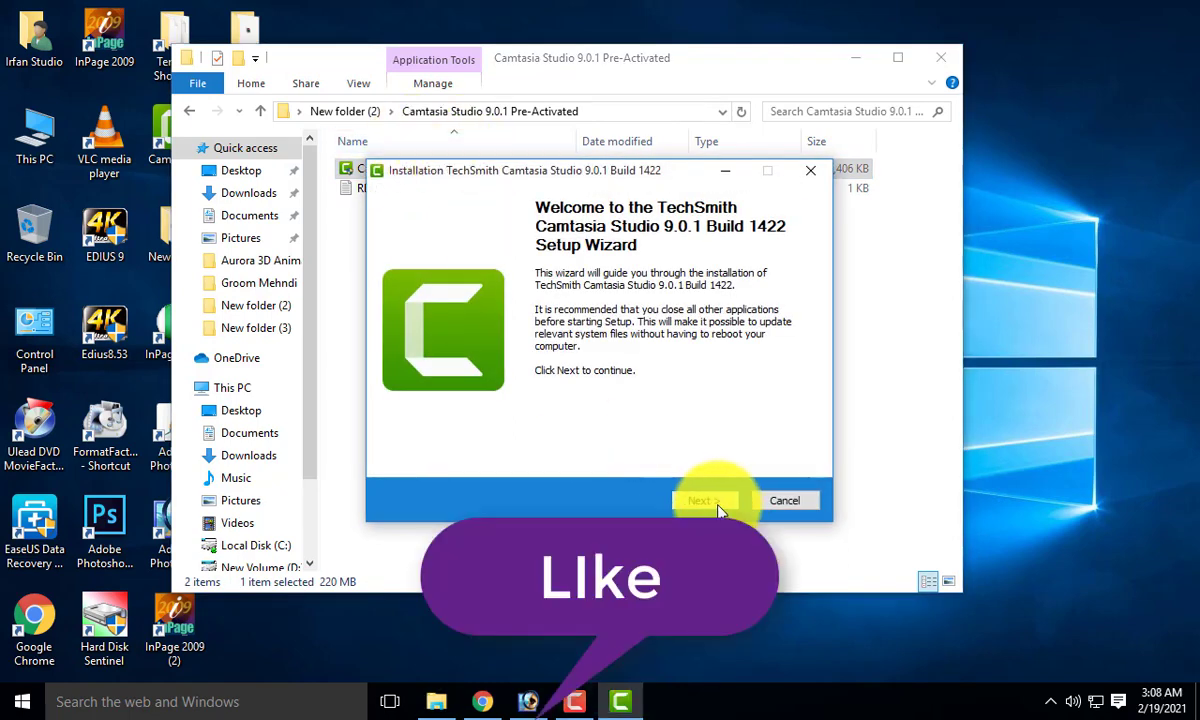
left_click(718, 510)
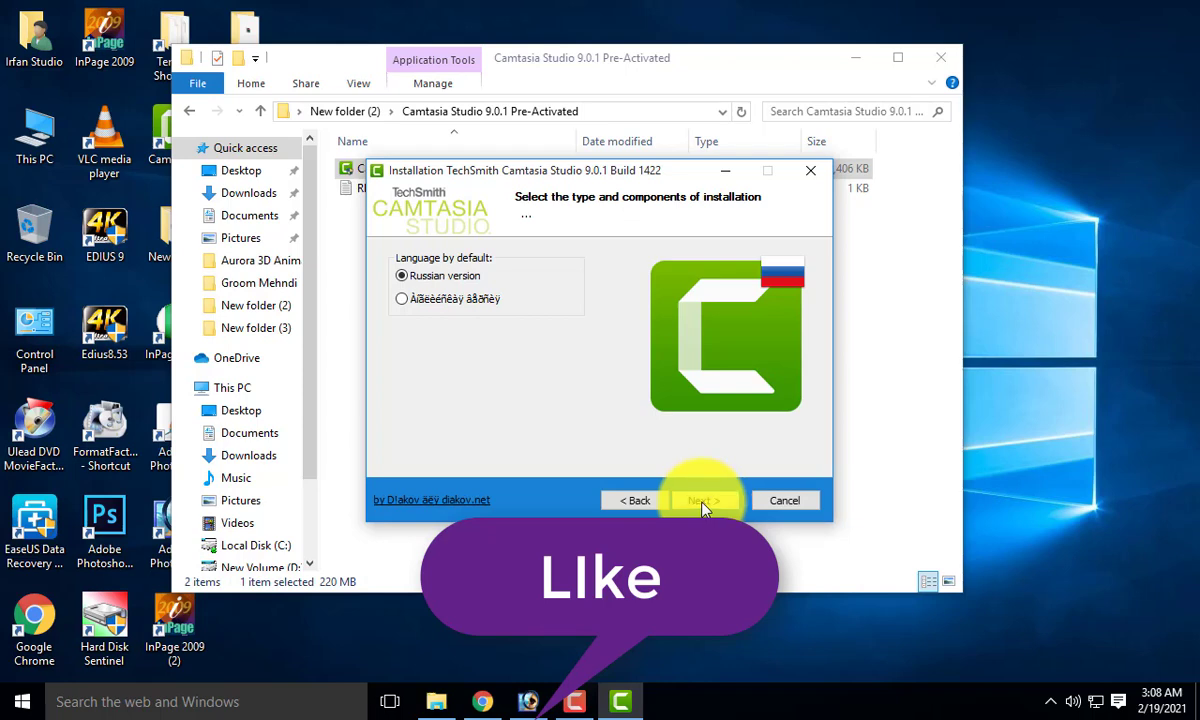
Select the US-flag language instead of Russian, accept the install location, and begin installing
left_click(407, 302)
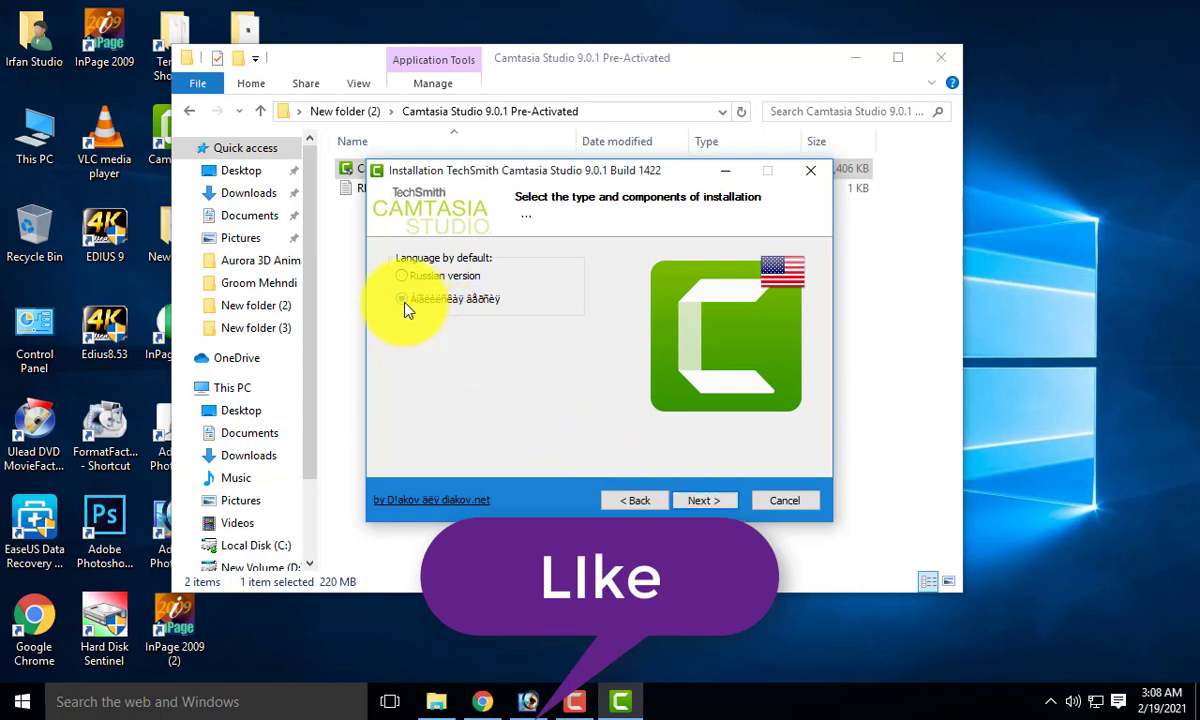
left_click(426, 280)
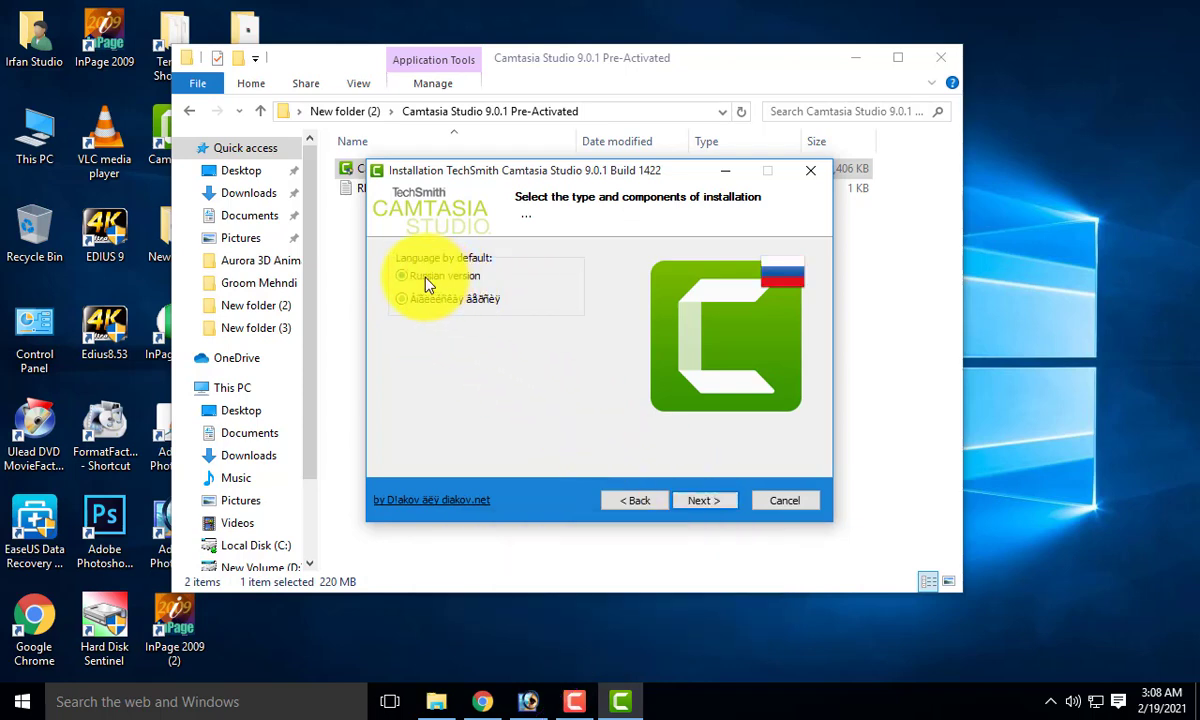
left_click(416, 302)
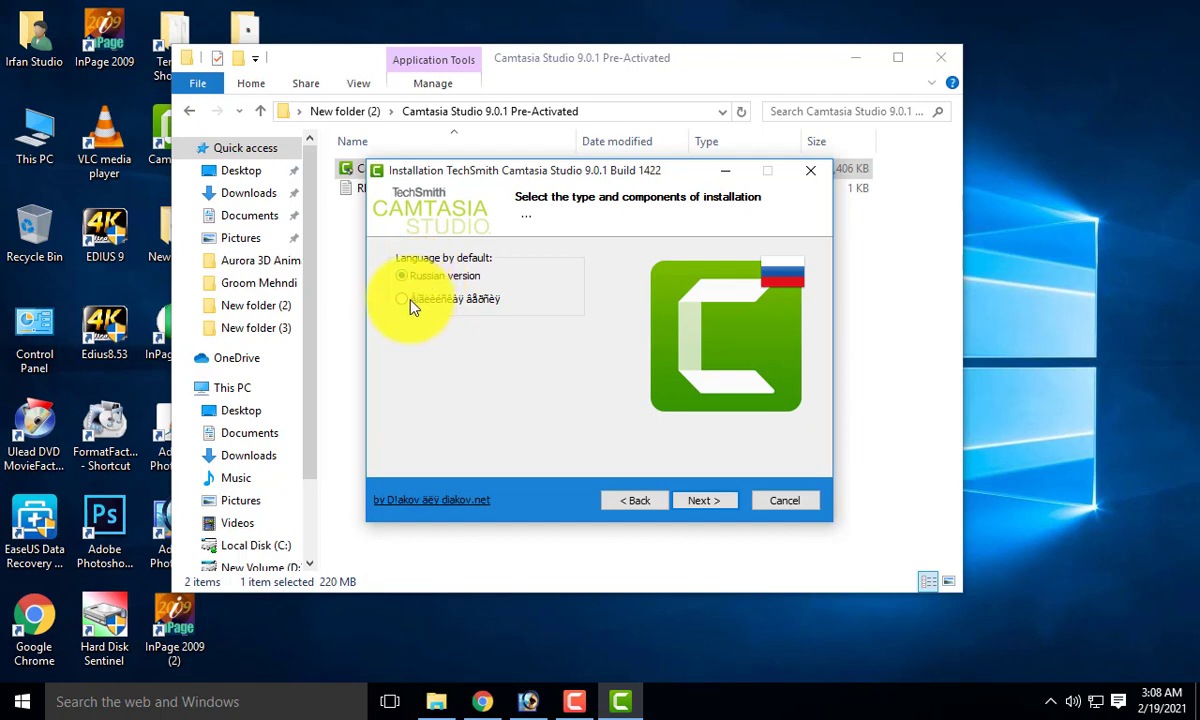
left_click(714, 504)
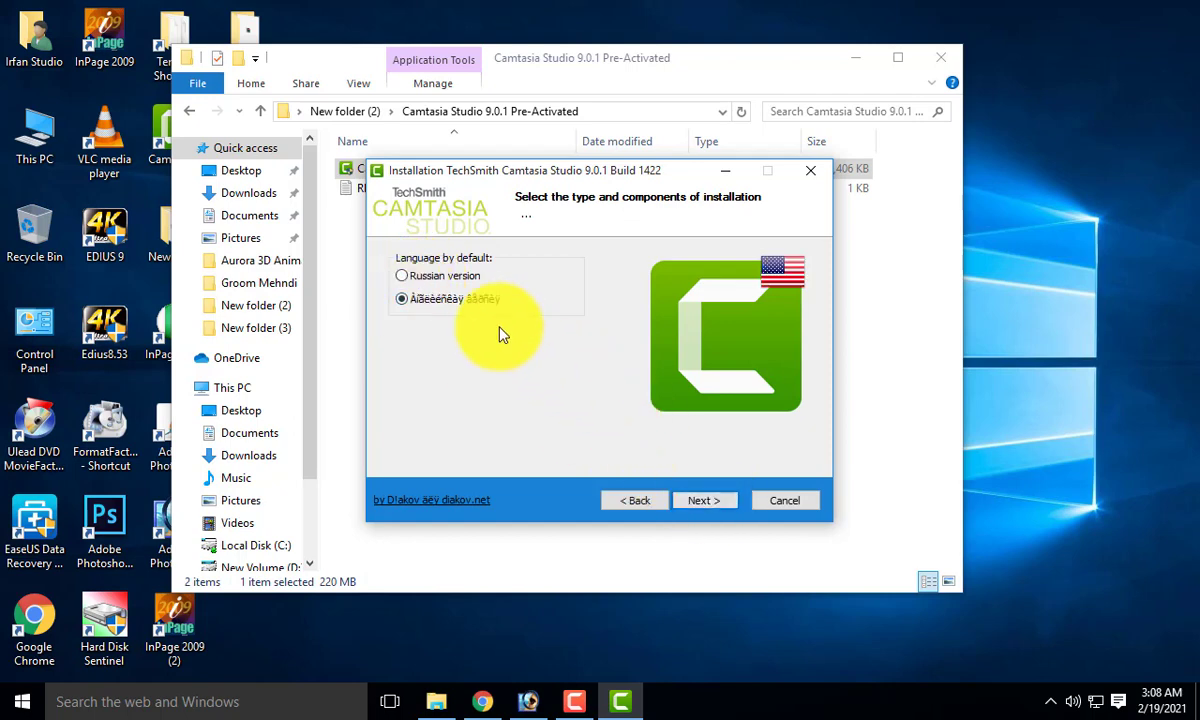
left_click(440, 276)
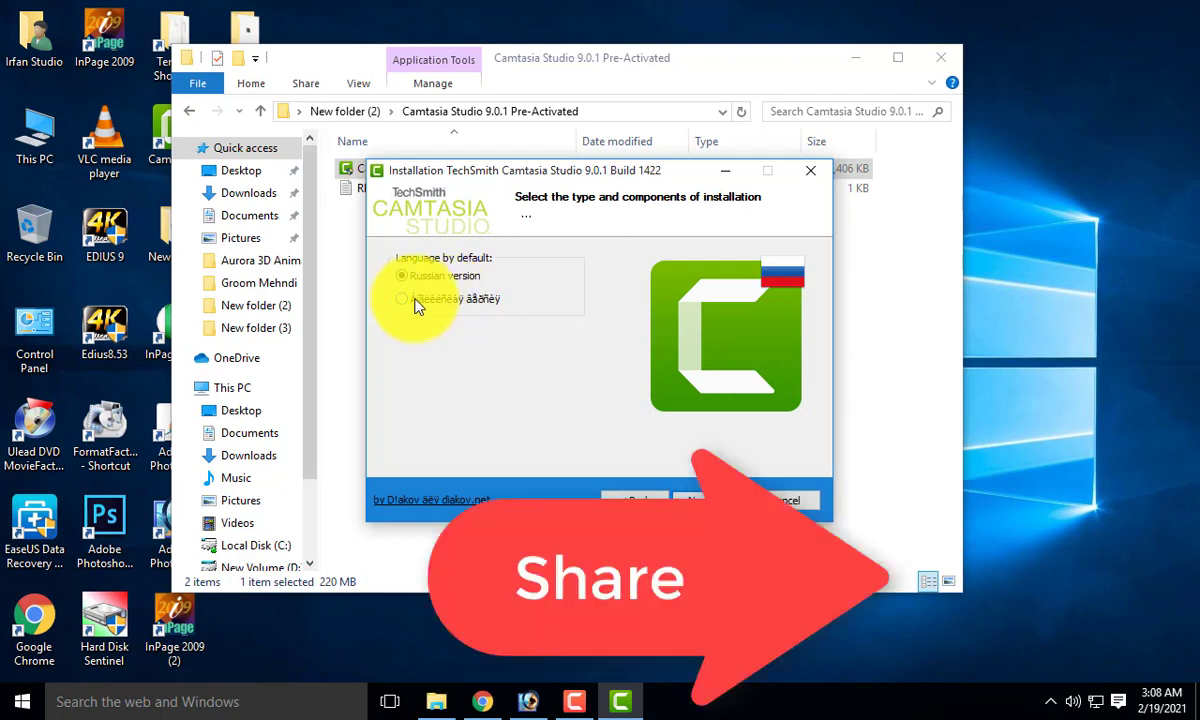
left_click(416, 300)
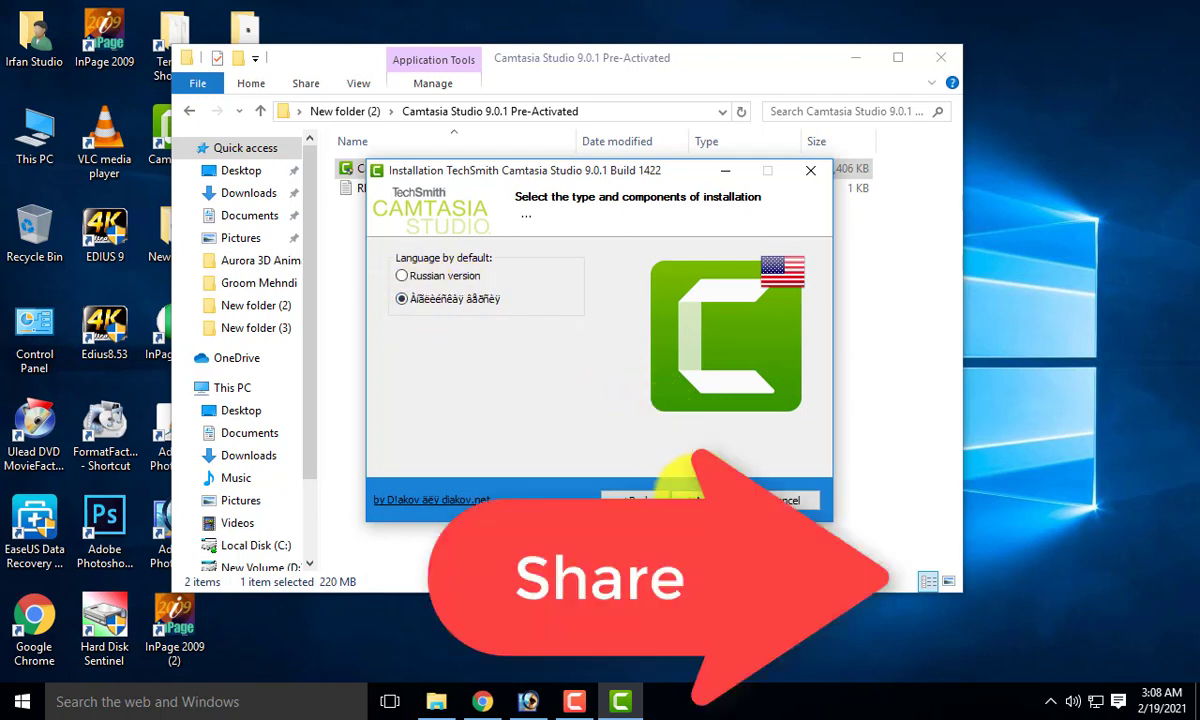
left_click(690, 496)
left_click(700, 496)
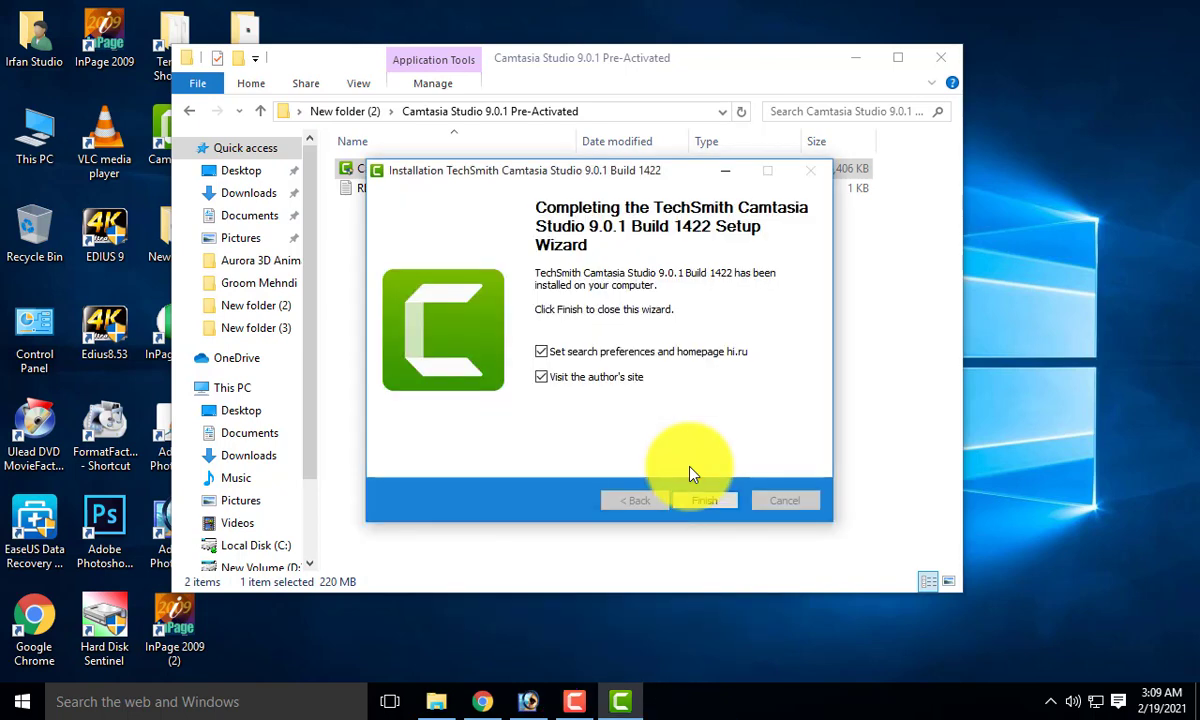
Uncheck the search-preferences and author's-site options, then finish the setup wizard
left_click(541, 377)
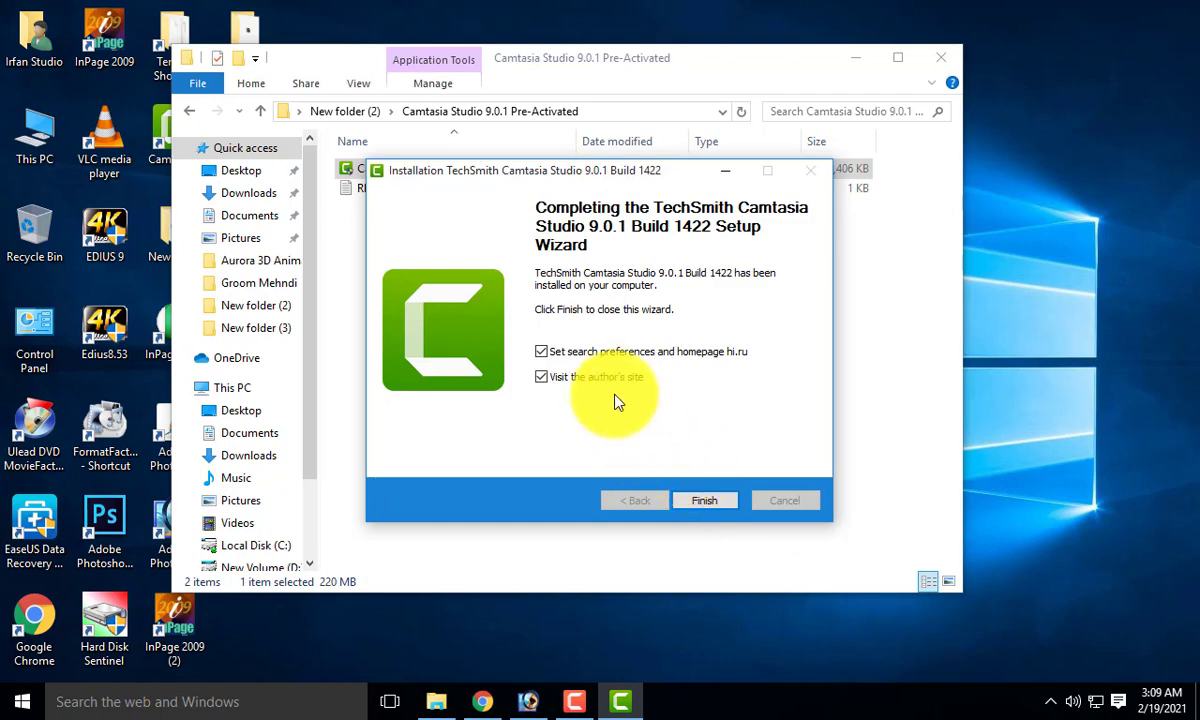
left_click(541, 351)
left_click(710, 502)
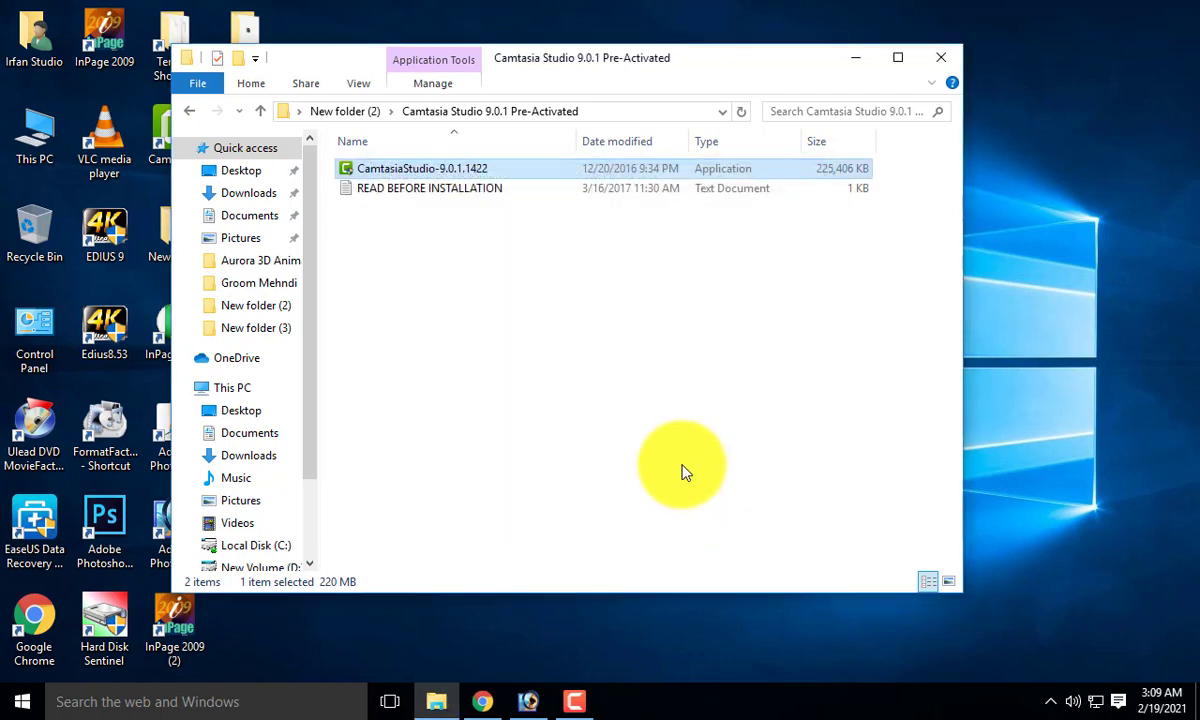
Close the installer folder window and refresh the desktop
left_click(940, 68)
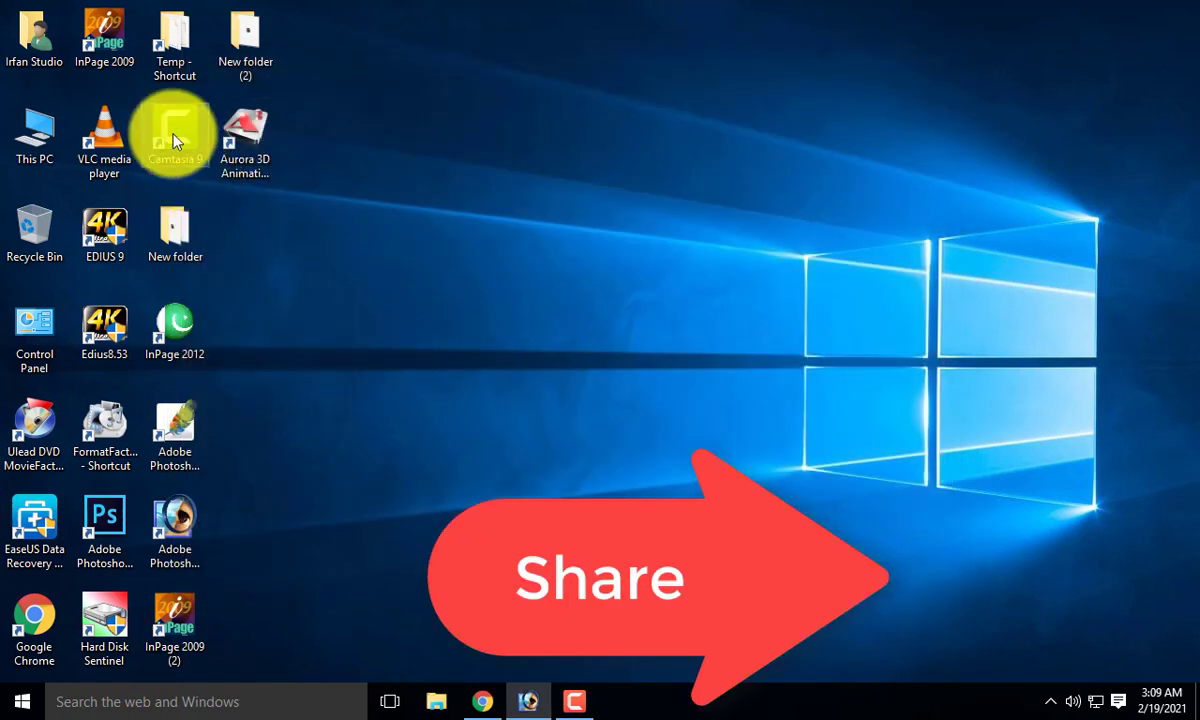
right_click(392, 170)
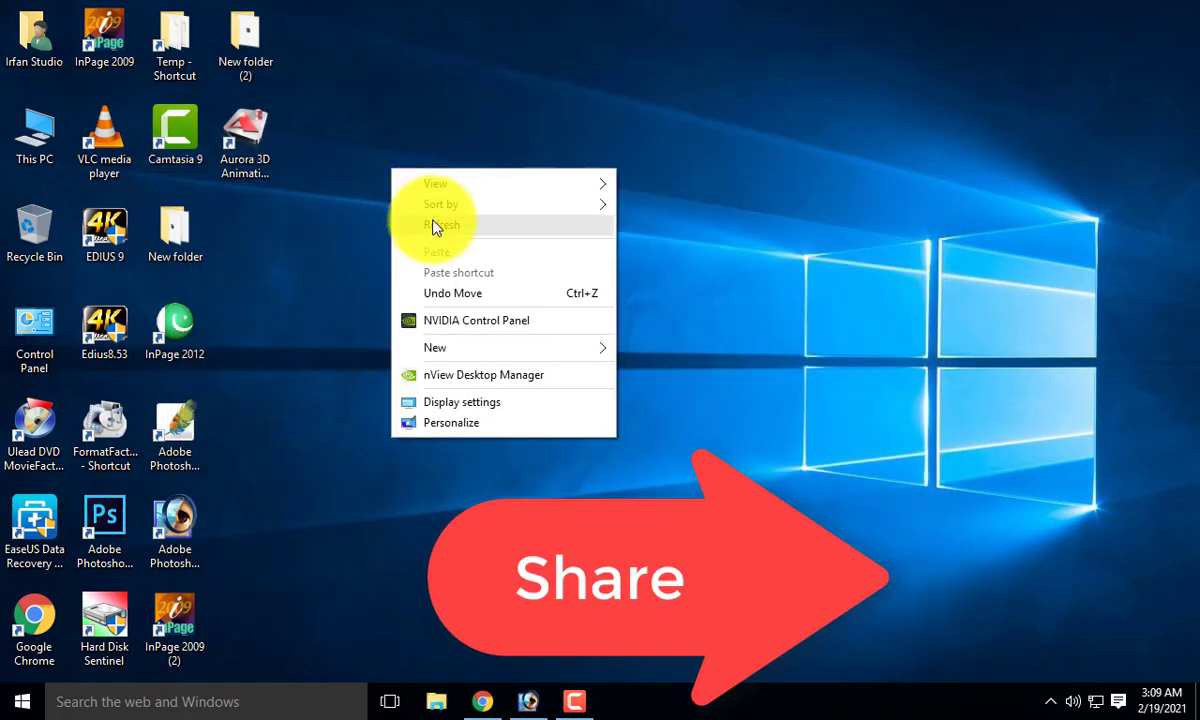
left_click(432, 224)
Launch Camtasia 9 from its desktop shortcut, move the welcome window, and choose New Recording
left_click(180, 132)
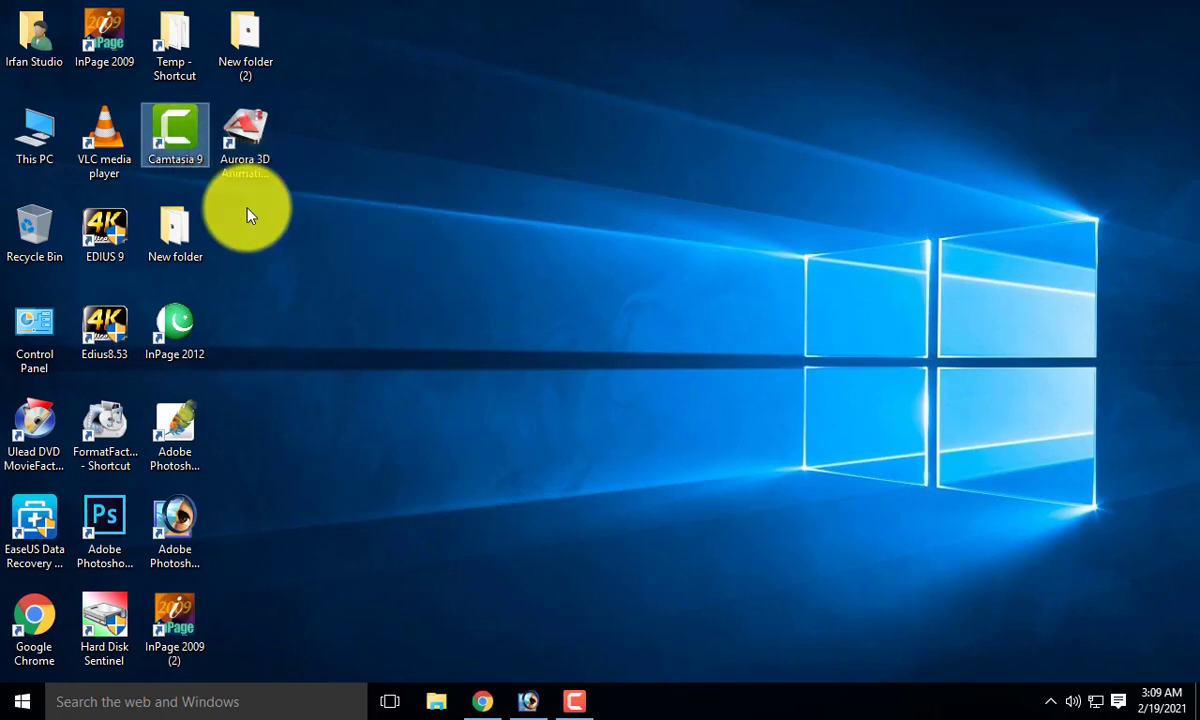
double_click(172, 133)
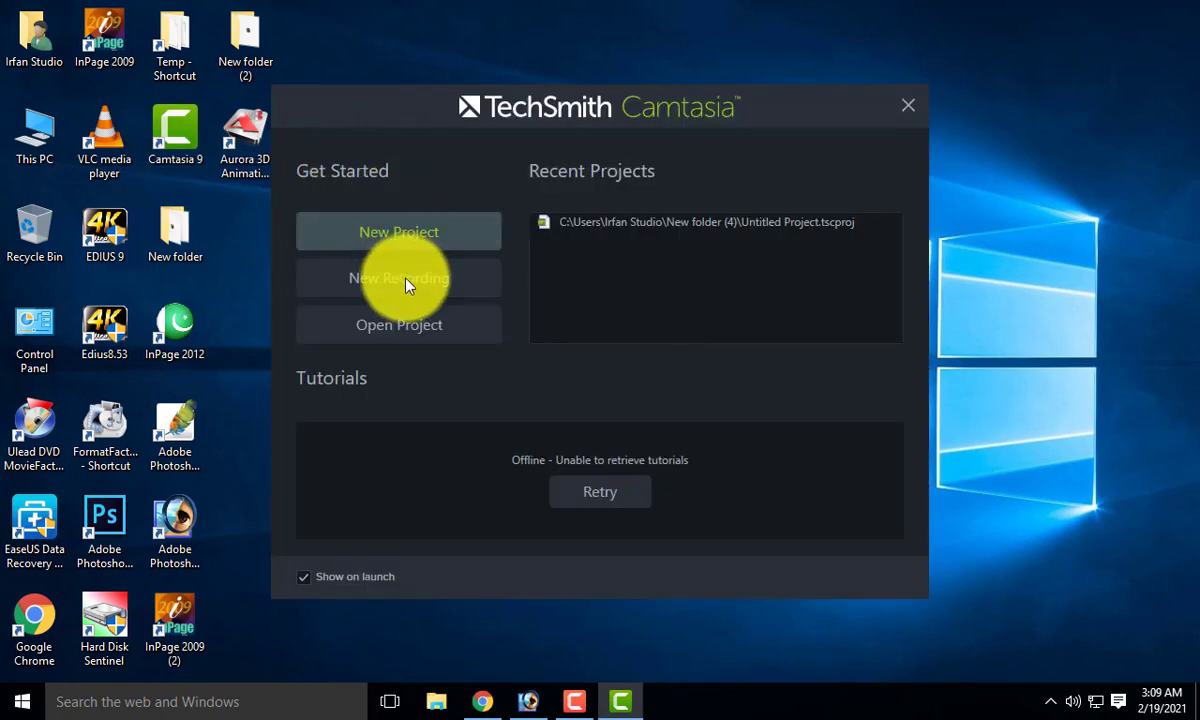
left_click_drag(412, 118, 463, 64)
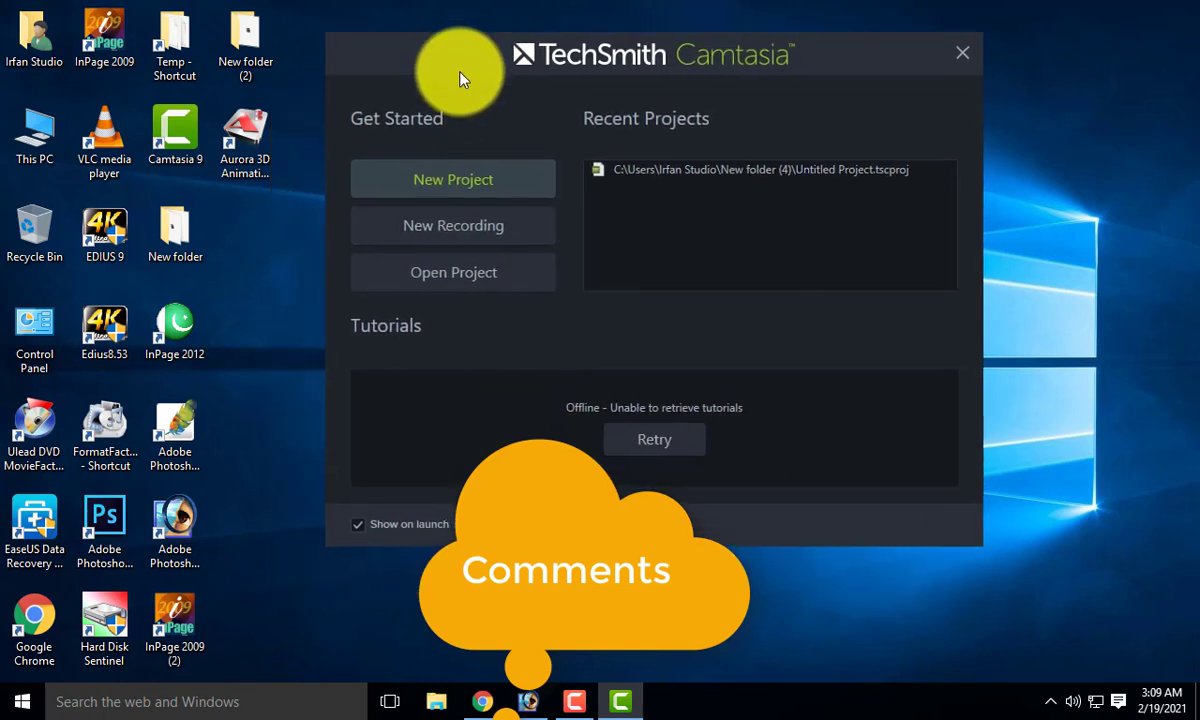
left_click(468, 228)
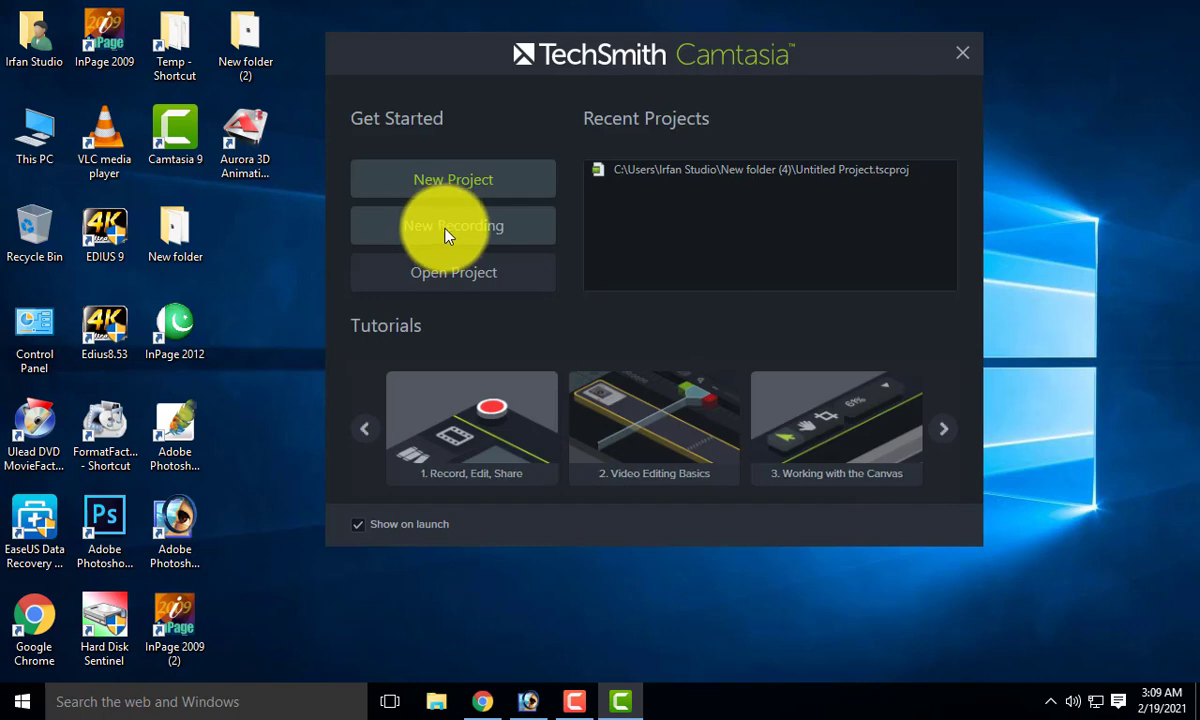
Start a New Recording and bring the Camtasia Recorder toolbar to the front
left_click(446, 232)
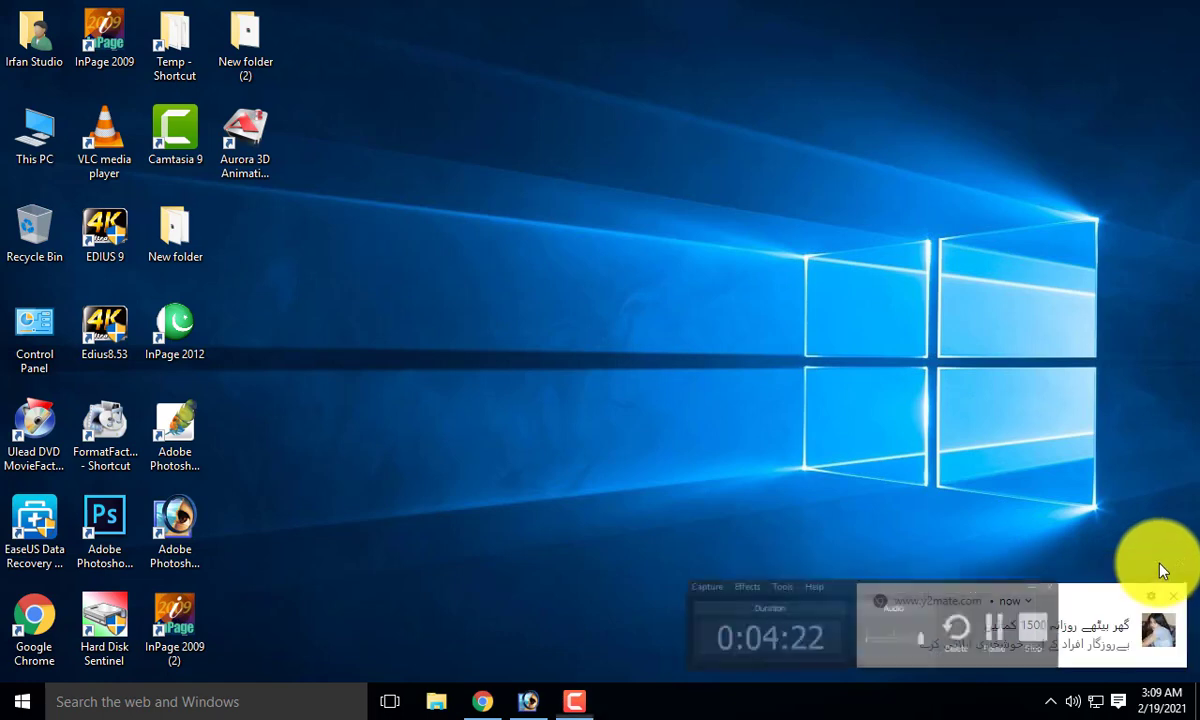
left_click(575, 702)
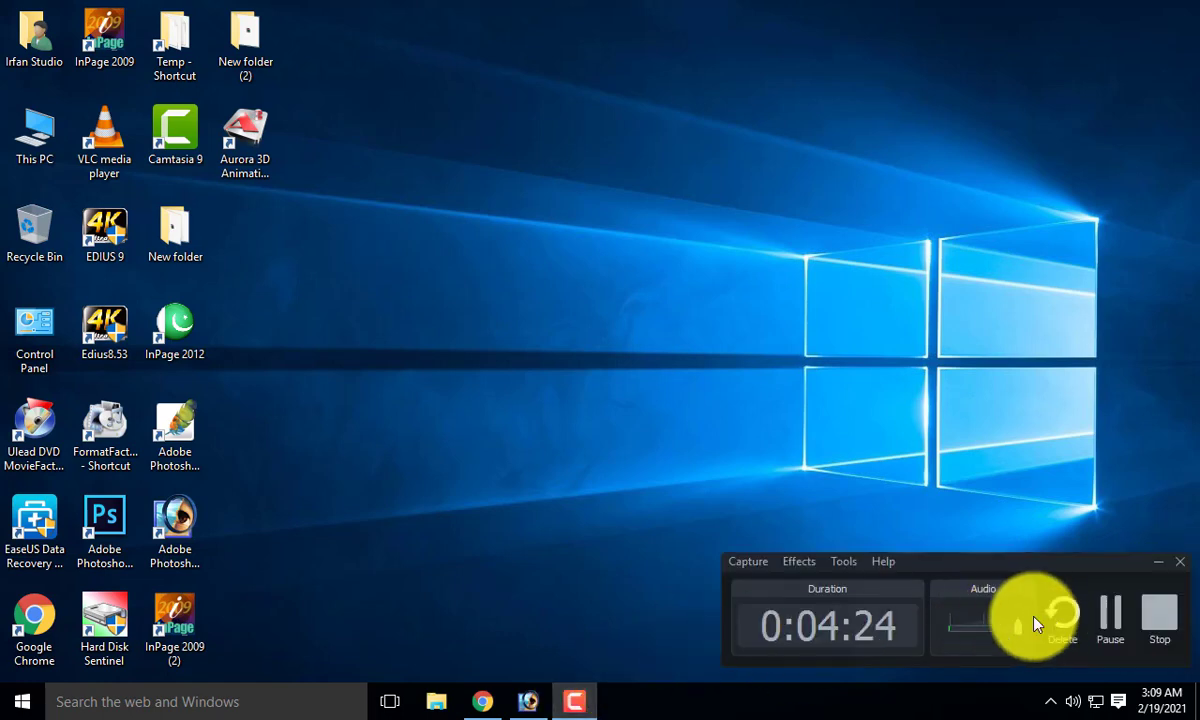